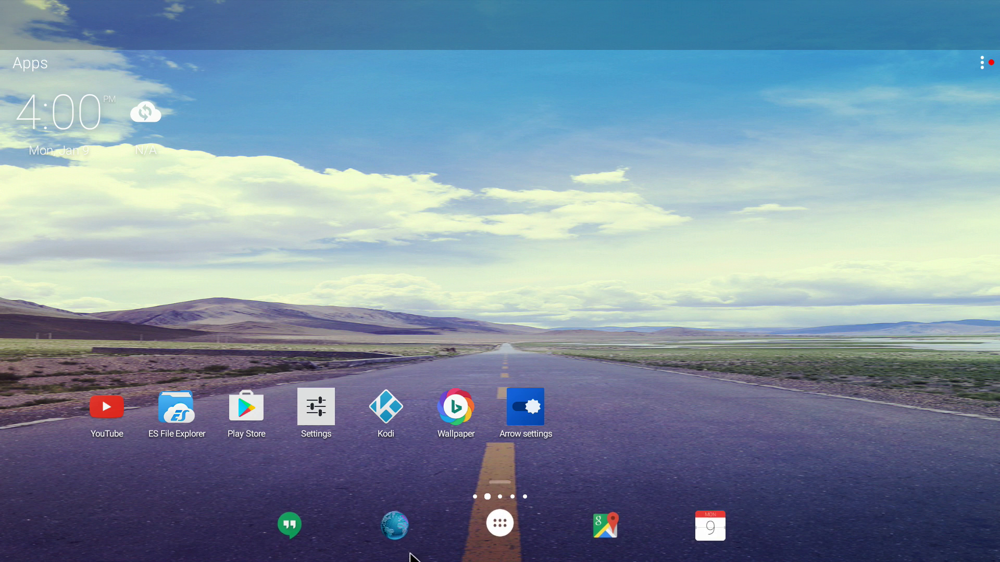
Step: Launch the browser and replace the current address with tvboxbee.com/vpn
left_click(398, 529)
left_click(404, 65)
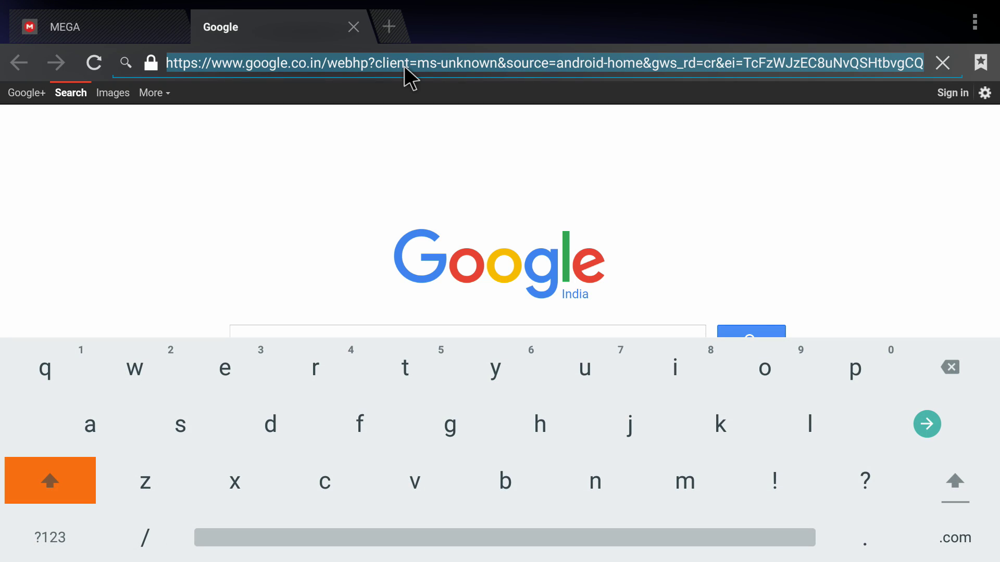
type("tvb")
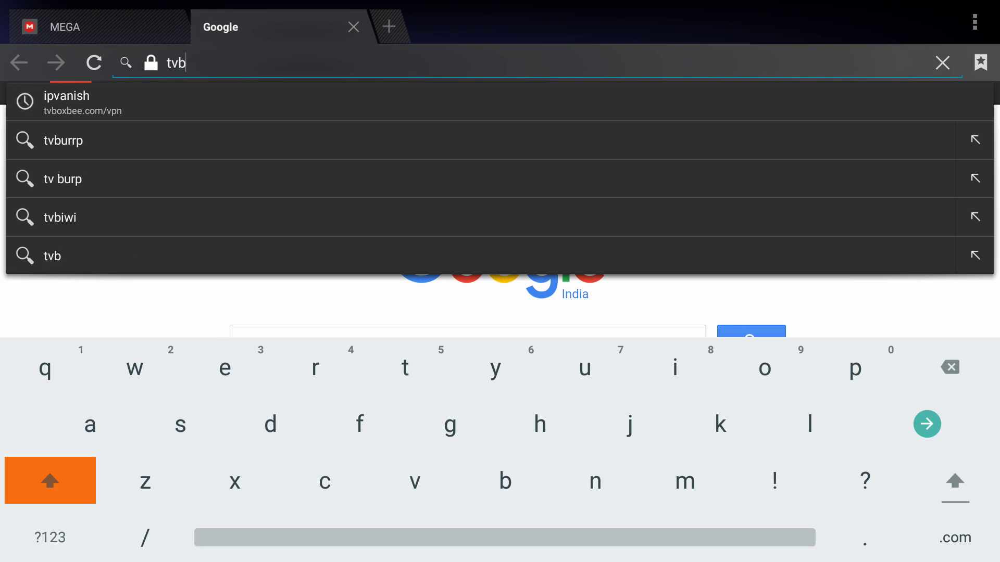
type("oxbe")
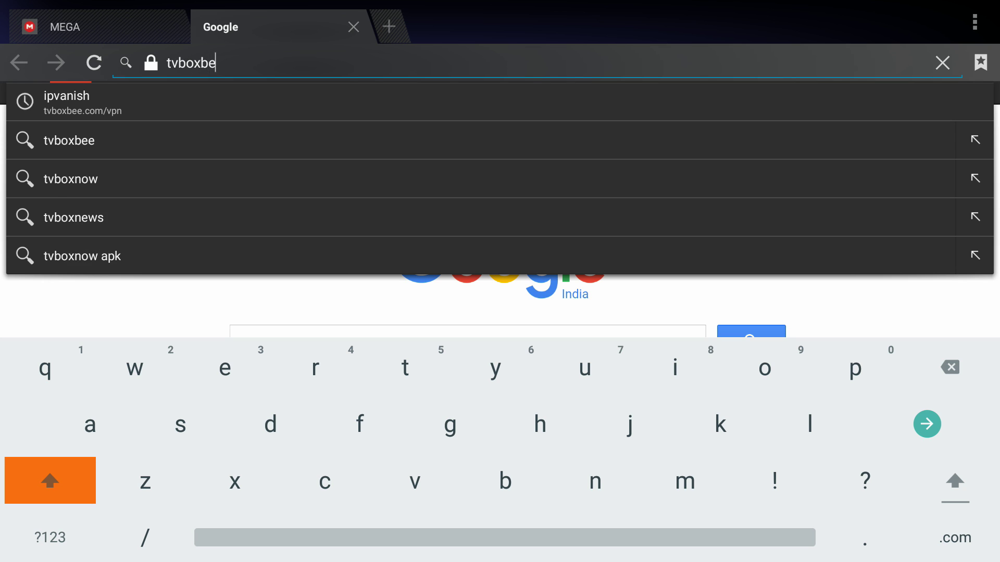
type("e.com")
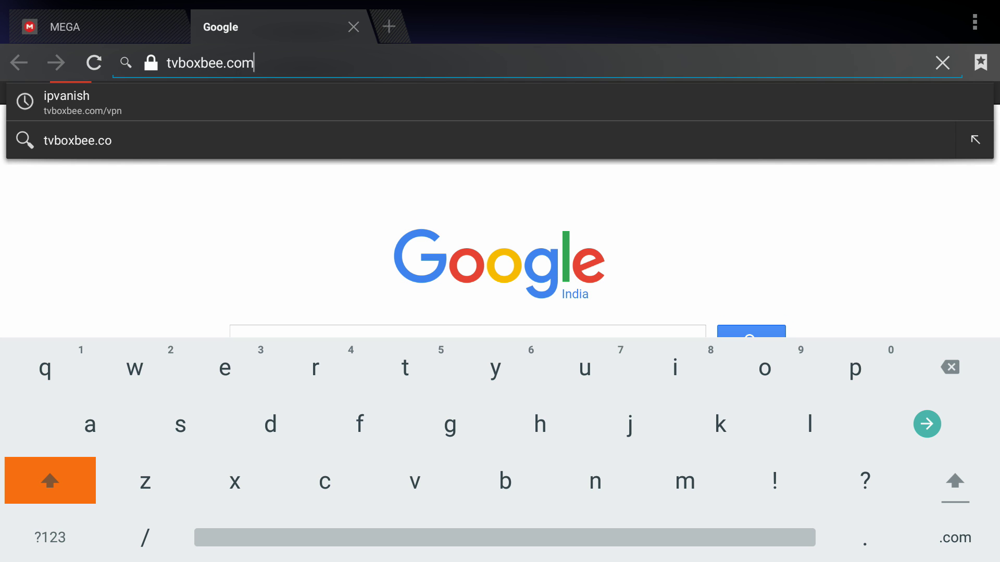
type("/vpn")
Step: Load tvboxbee.com/vpn and scroll through the Faster Streaming and Why use Kodi sections
key("Return")
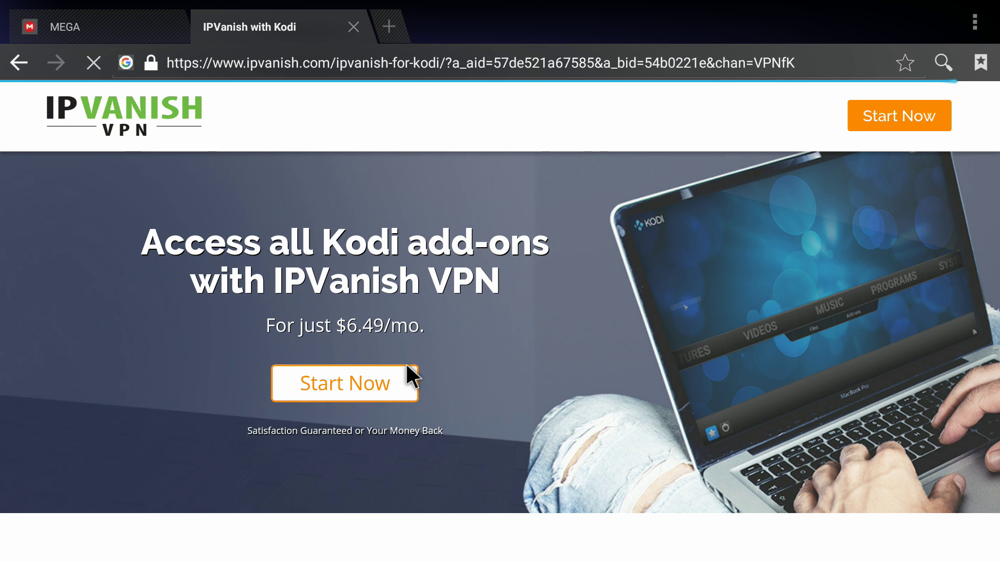
key("Down")
key("Down")
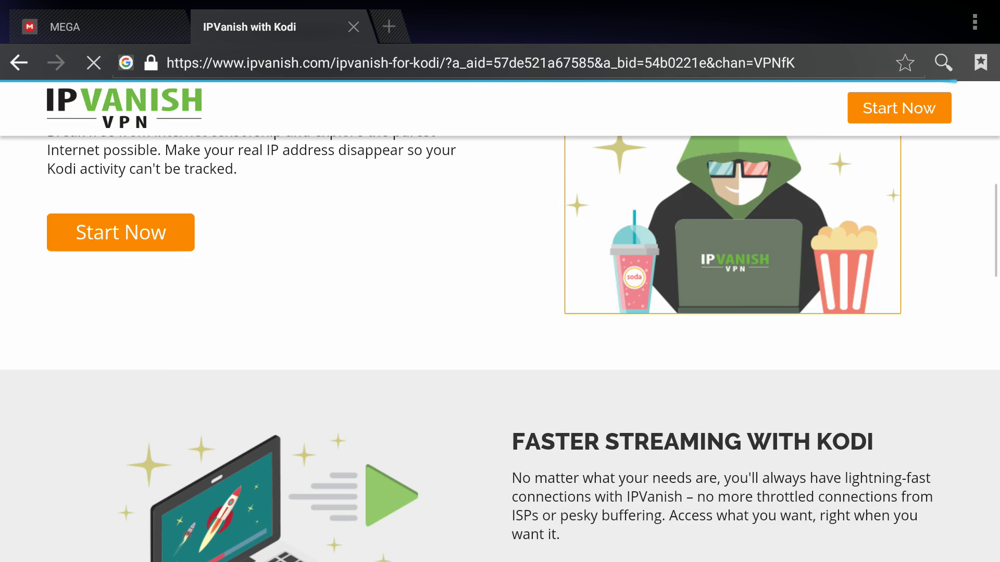
key("Down")
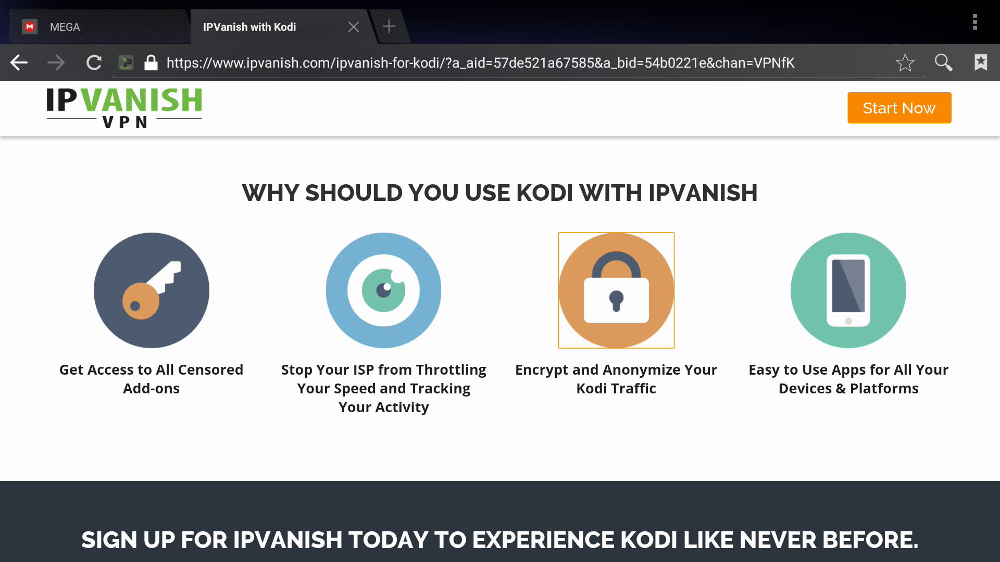
Step: Leave the browser and go back to the Arrow launcher home screen
key("Home")
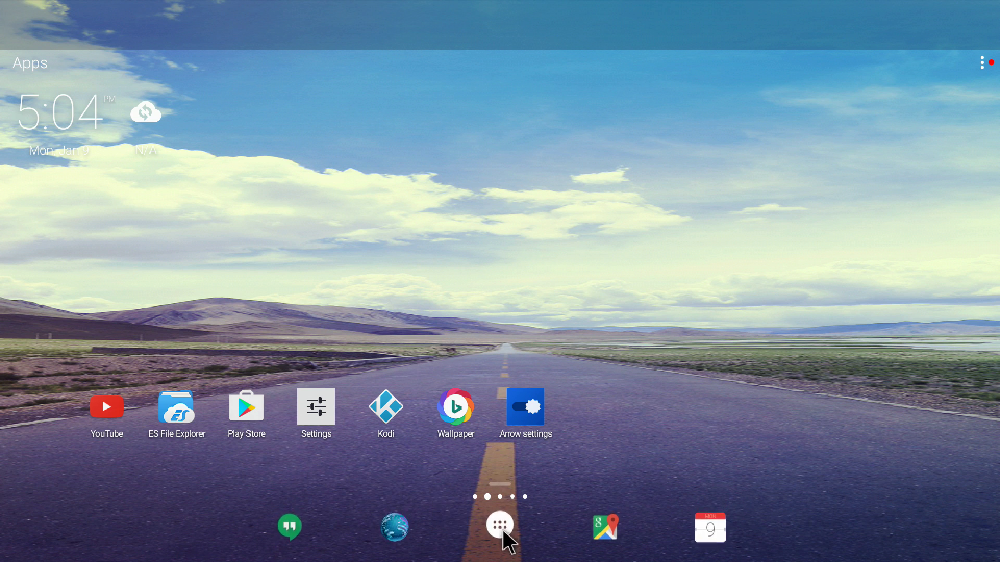
Step: Search the Google Play Store for 'ipvanish'
left_click(242, 414)
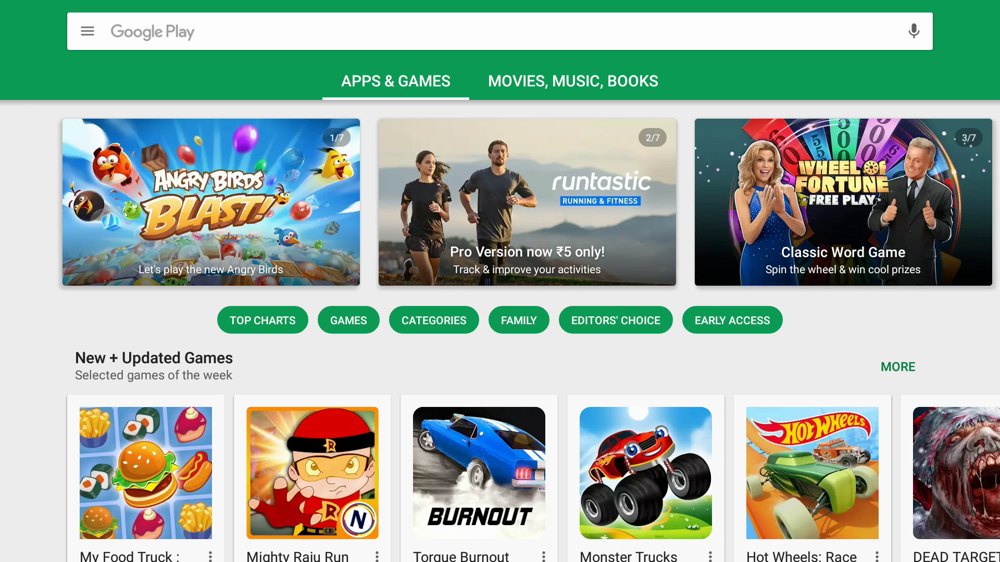
left_click(234, 28)
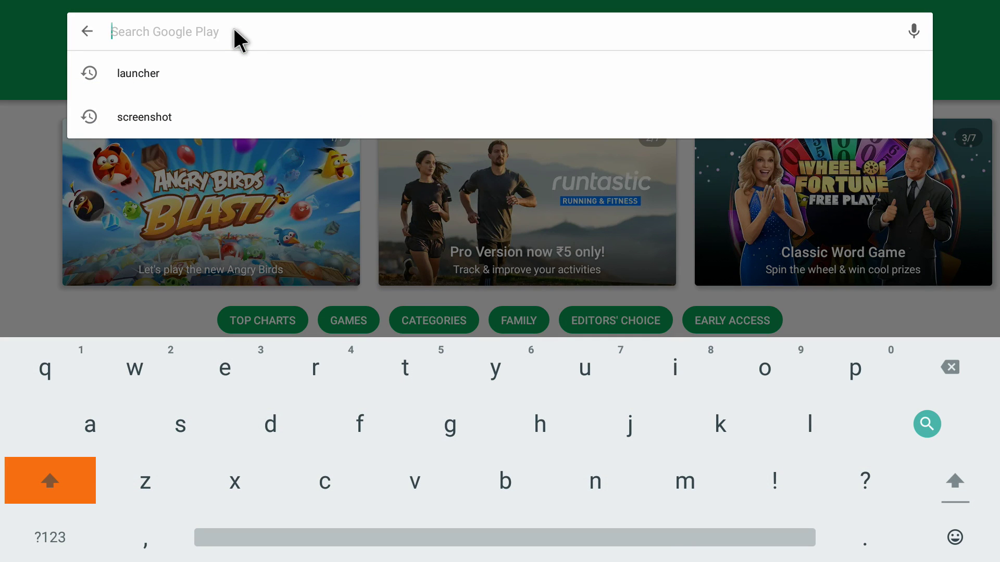
type("ipvanish")
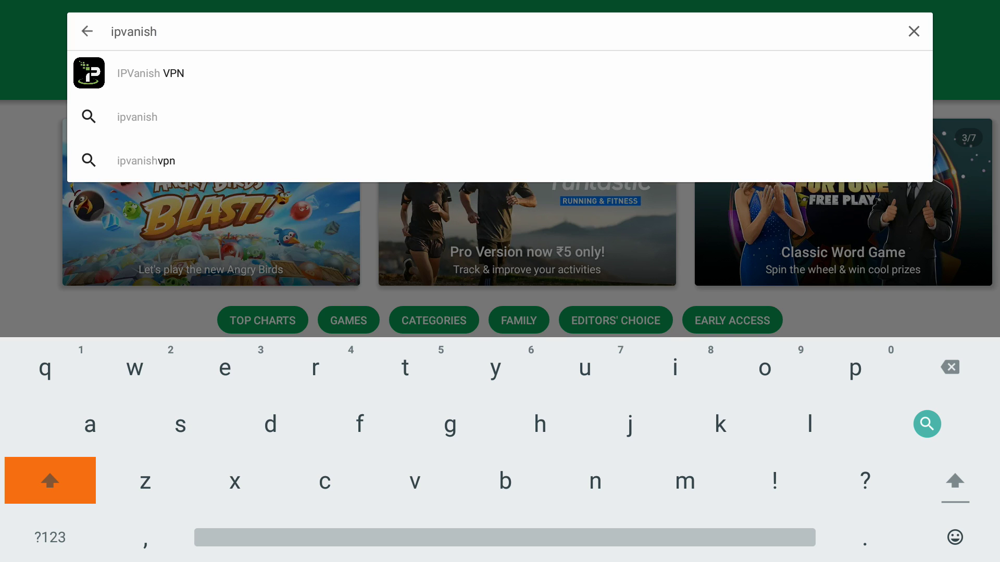
key("Return")
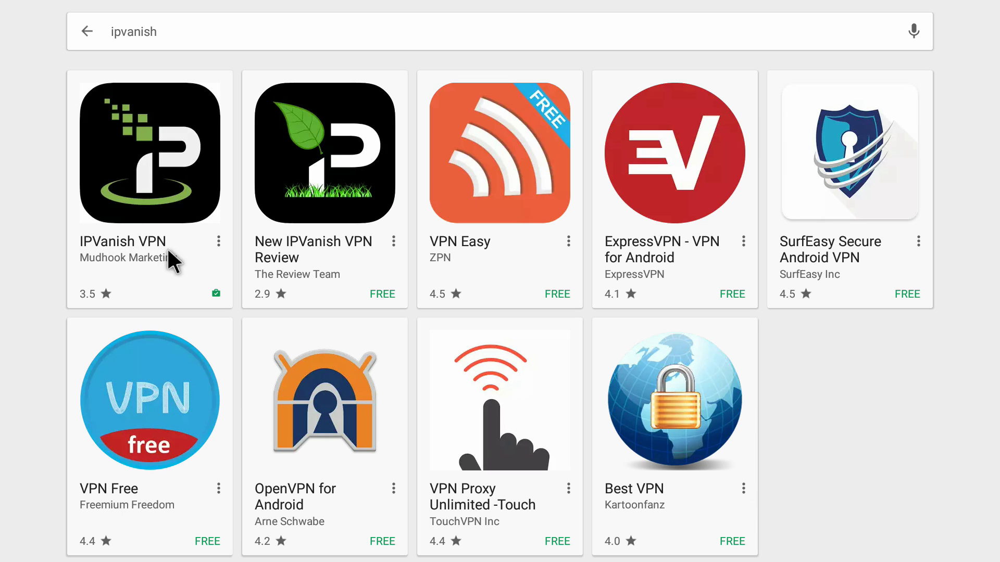
Step: Install IPVanish VPN from its store page, accepting the Wi-Fi access permission
left_click(154, 192)
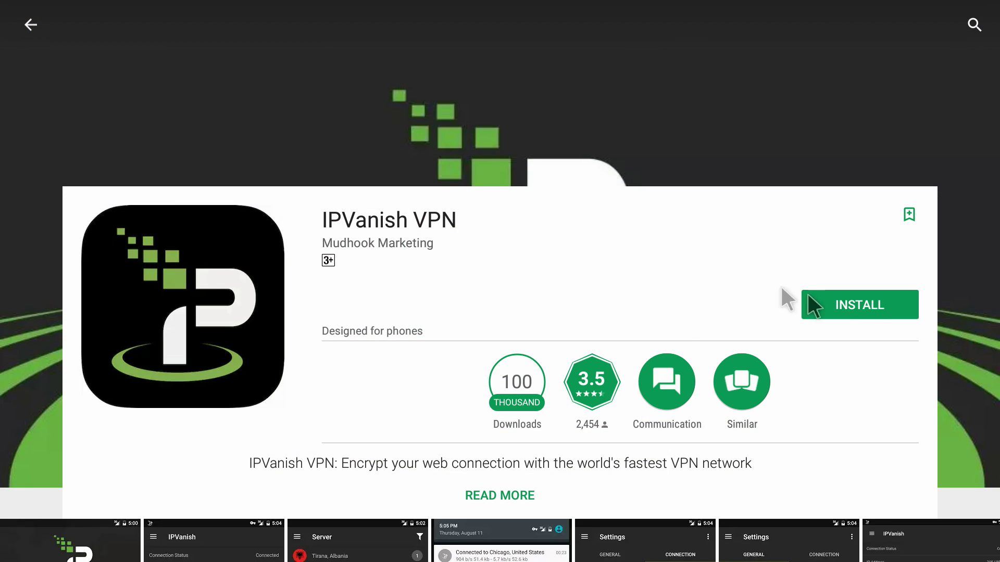
left_click(847, 300)
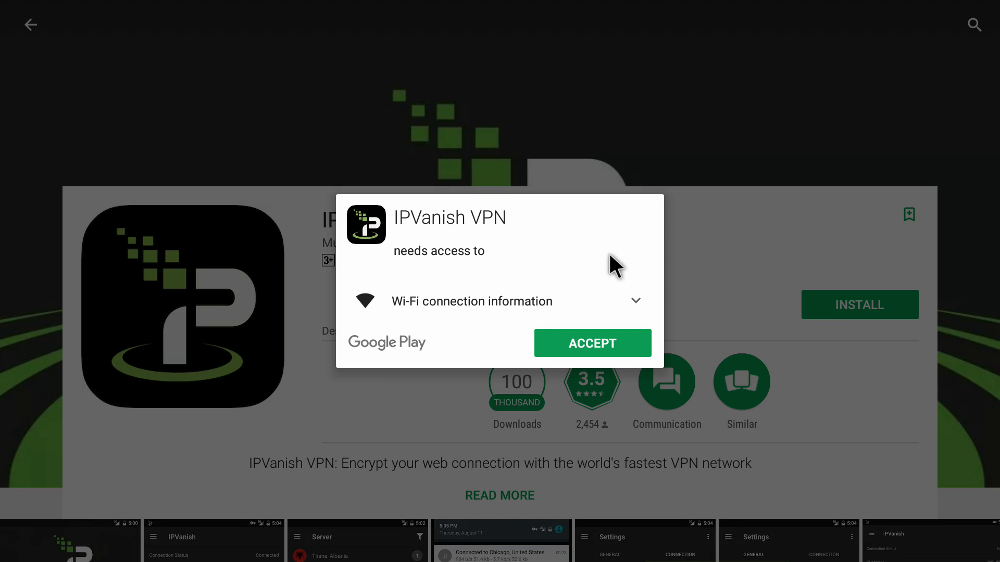
left_click(592, 340)
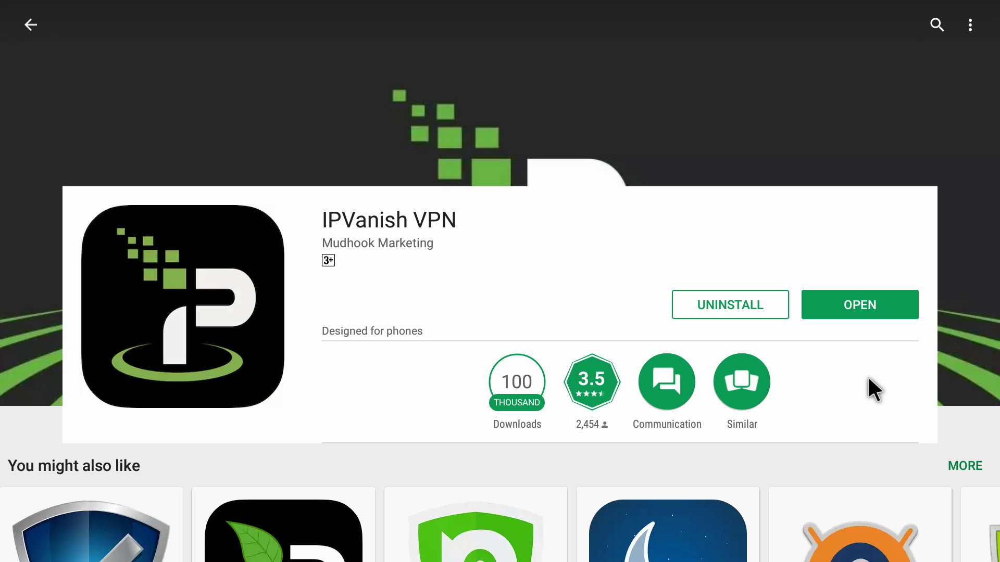
Step: Go back to the home screen, now showing the IPVanish shortcut
key("Home")
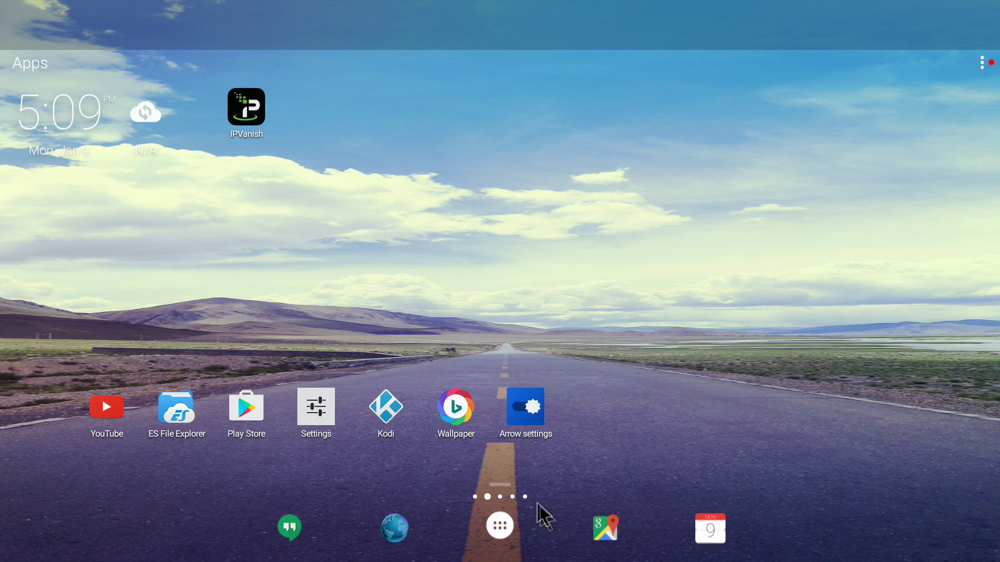
left_click(499, 526)
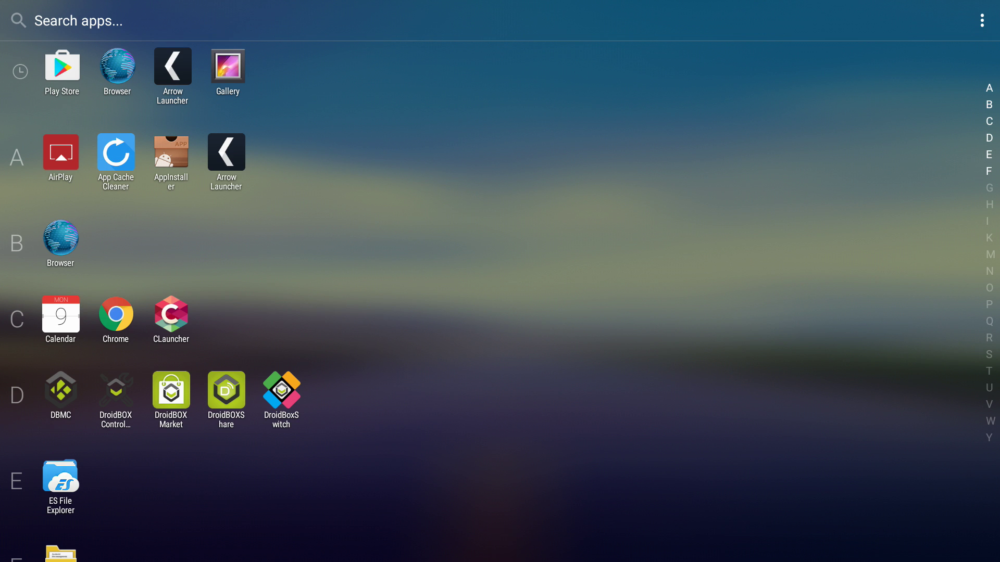
scroll(500, 302, "down", 3)
scroll(500, 302, "down", 2)
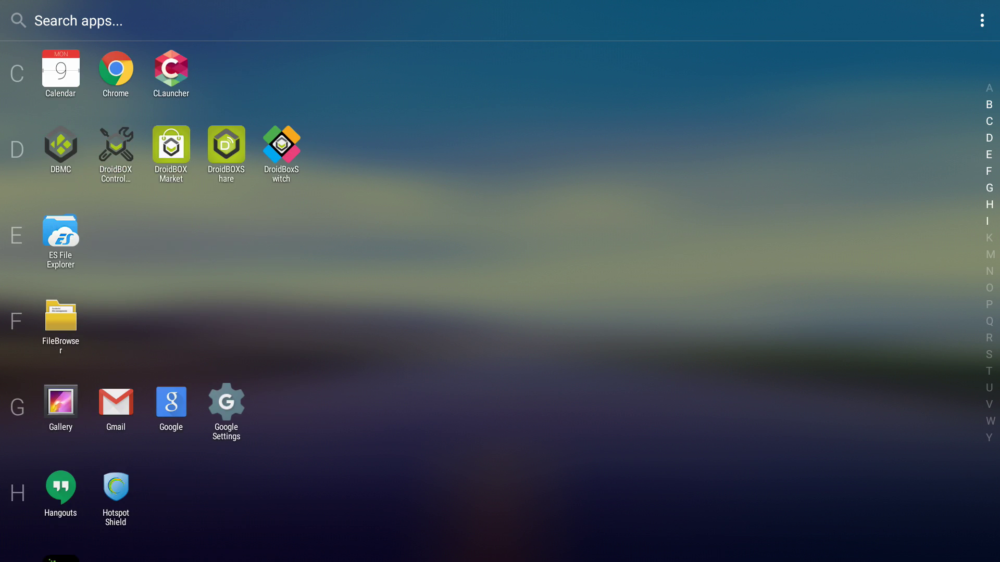
scroll(500, 302, "down", 2)
scroll(500, 301, "down", 5)
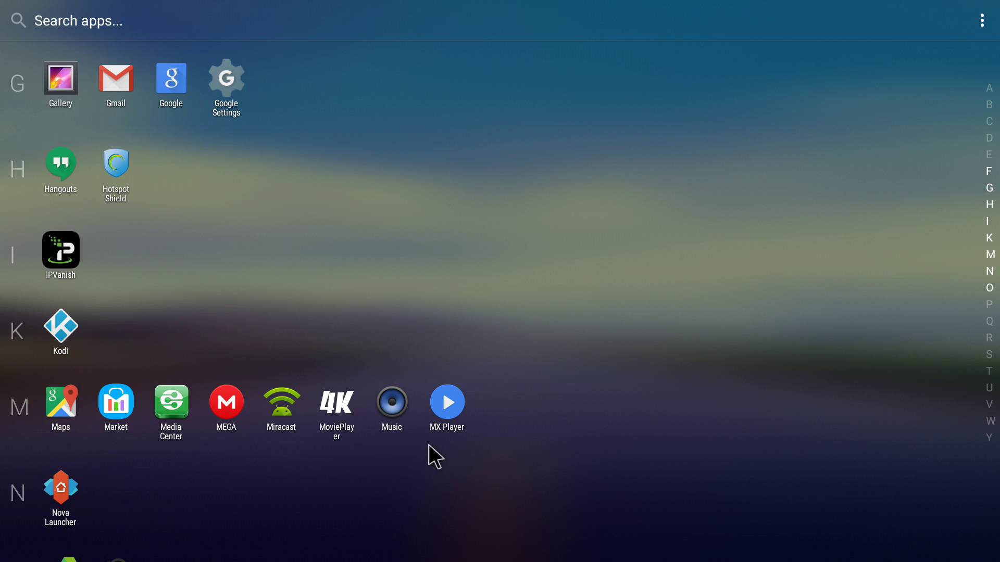
right_click(73, 268)
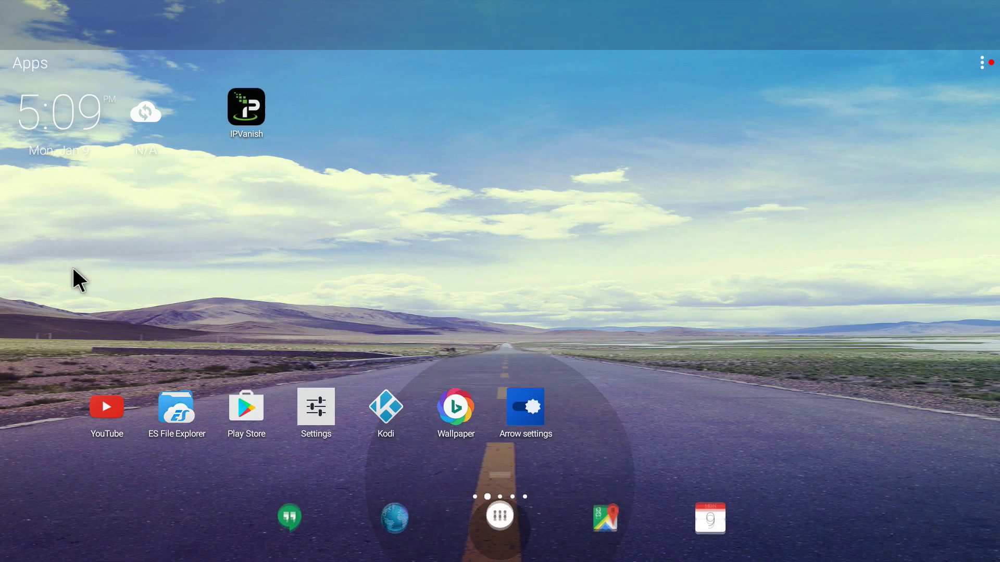
Step: Launch IPVanish, sign in with the account username and password, and skip the intro tutorial
left_click(255, 109)
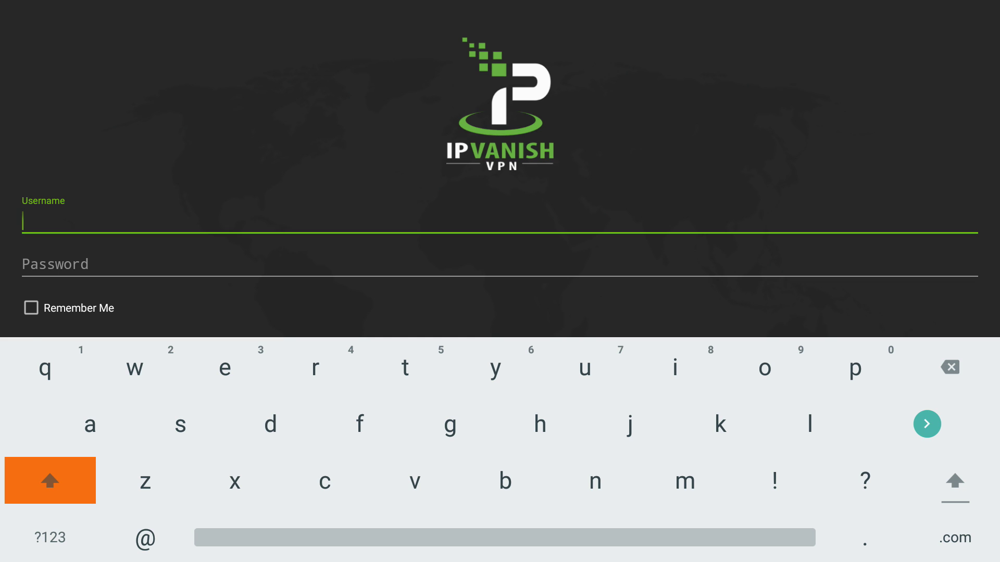
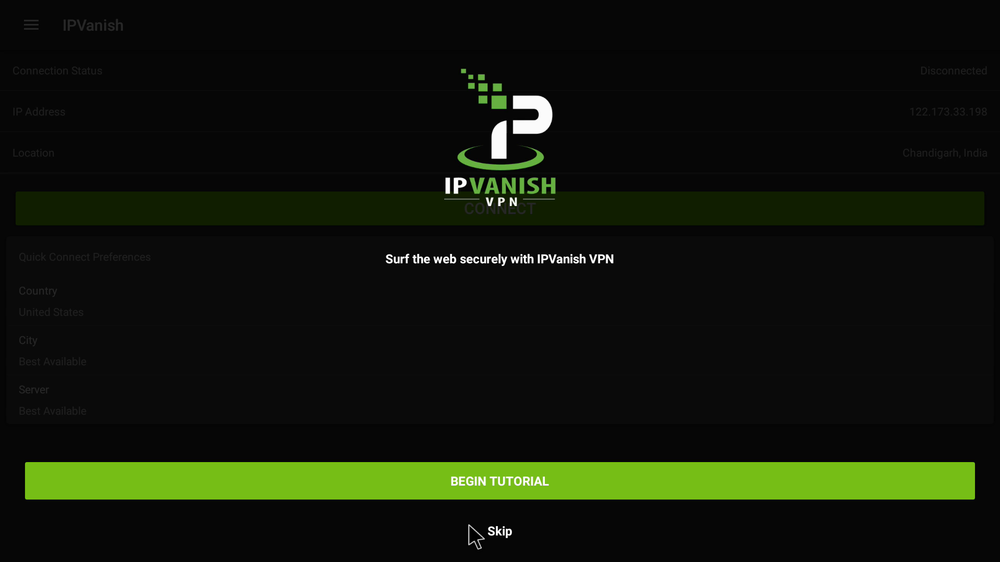
left_click(505, 540)
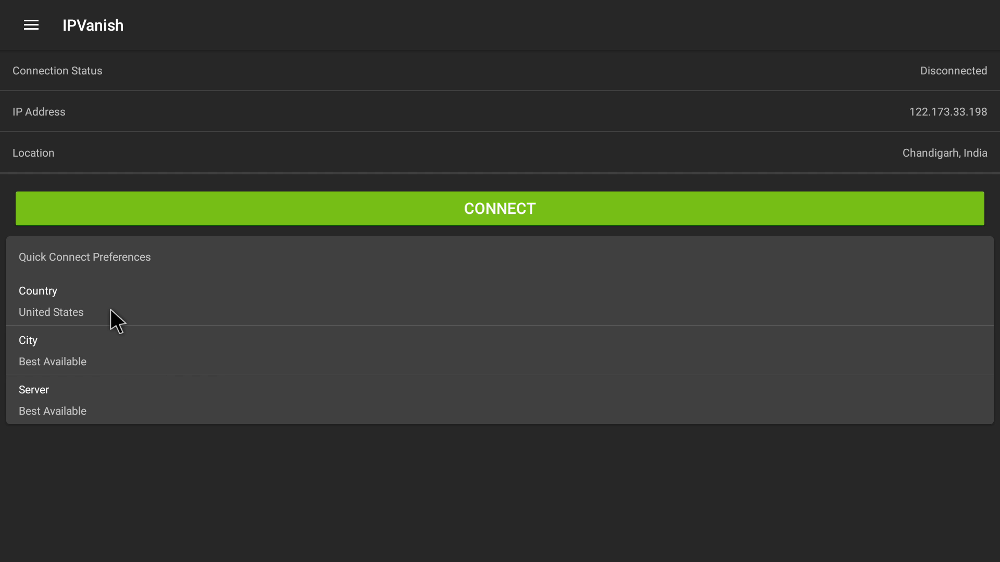
Step: Open the Server page from the app menu and scroll down to London, United Kingdom
left_click(31, 25)
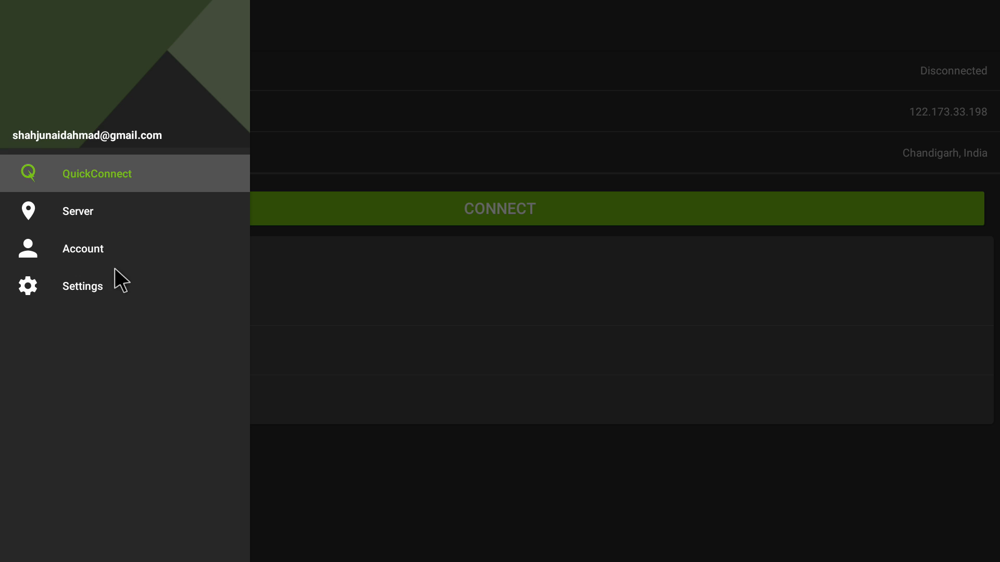
left_click(100, 208)
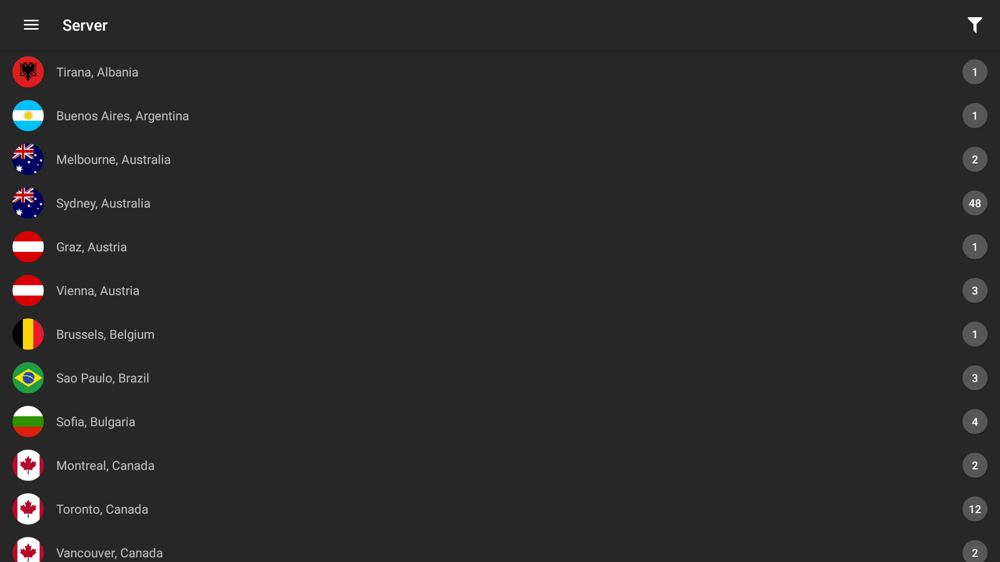
scroll(500, 307, "down", 15)
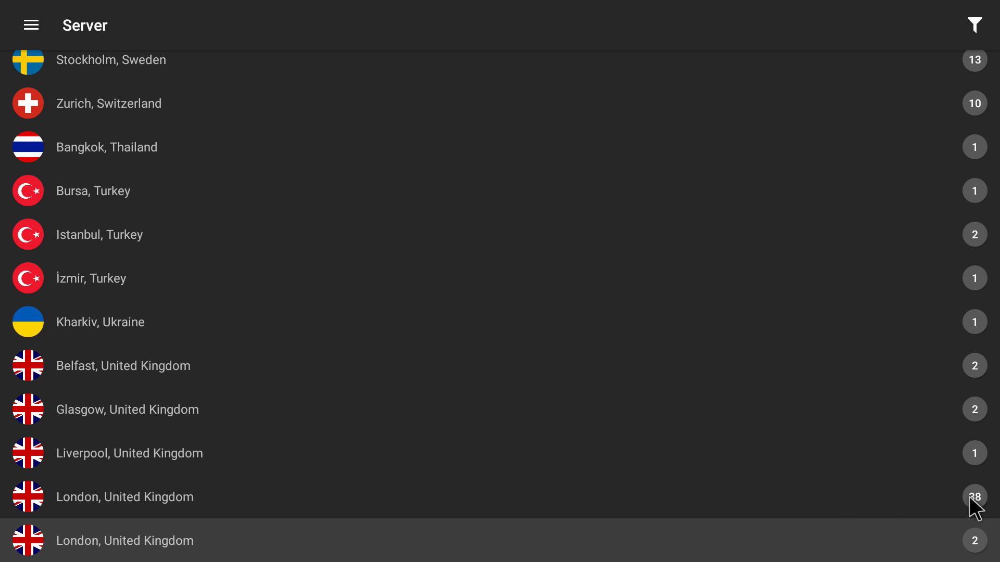
Step: Connect to a London, United Kingdom server and allow Android's VPN connection request
left_click(134, 493)
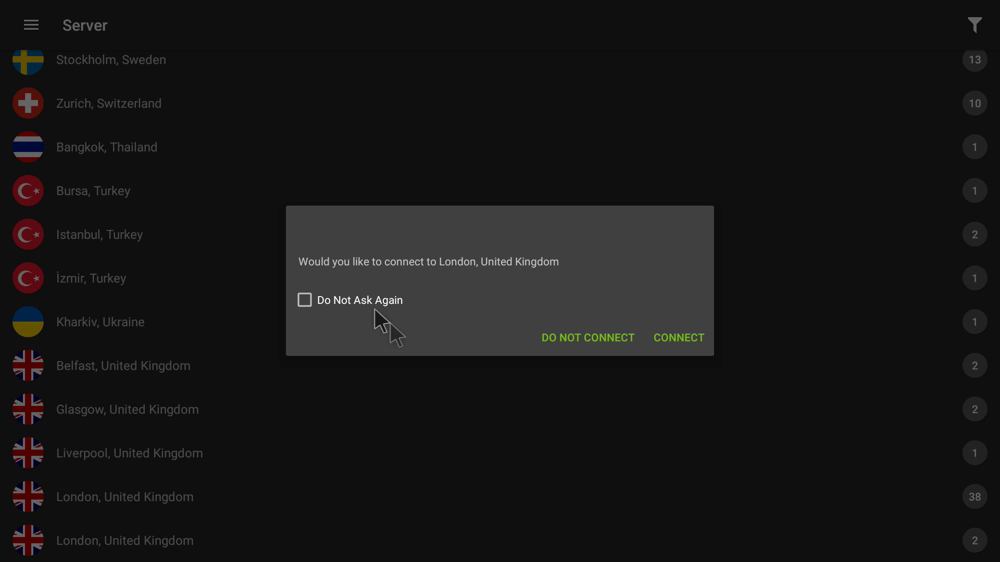
left_click(676, 336)
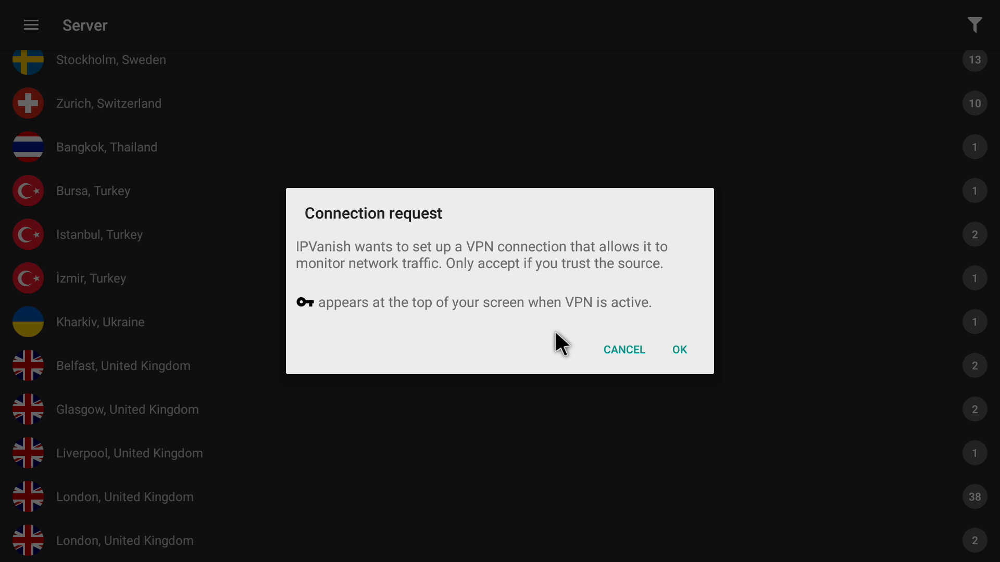
left_click(678, 349)
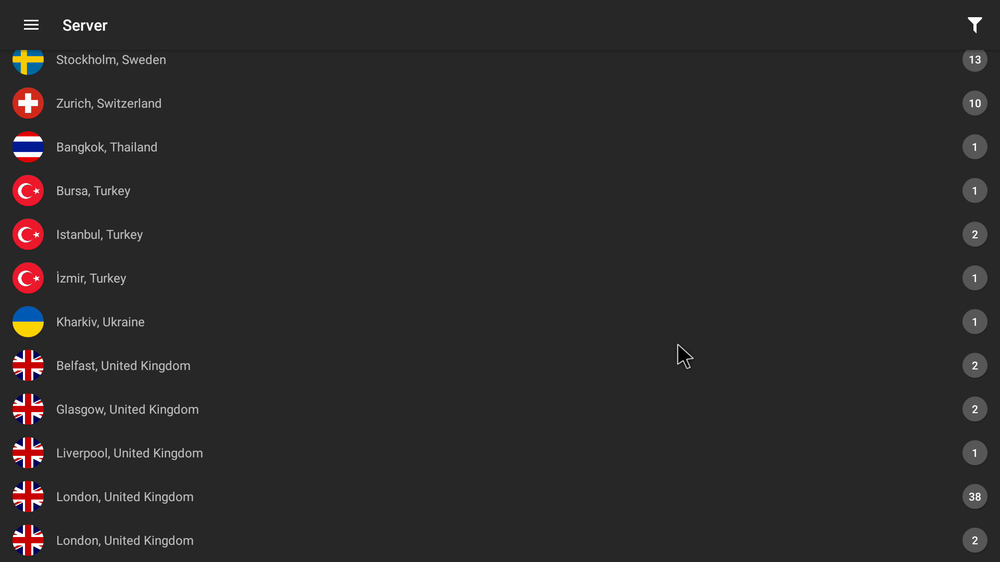
Step: Switch to QuickConnect to see the Connected status via lon-c02.ipvanish.com
left_click(32, 25)
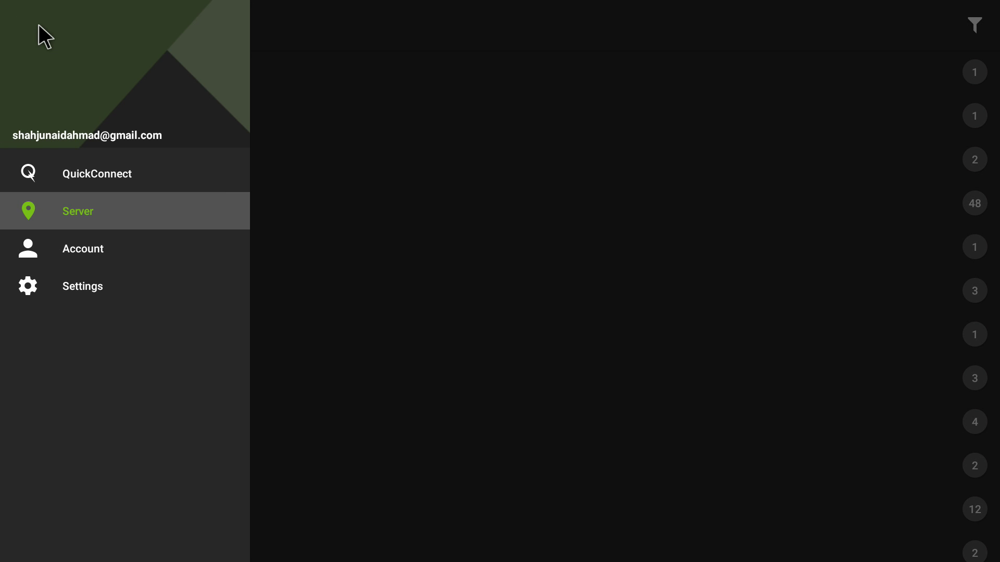
left_click(99, 173)
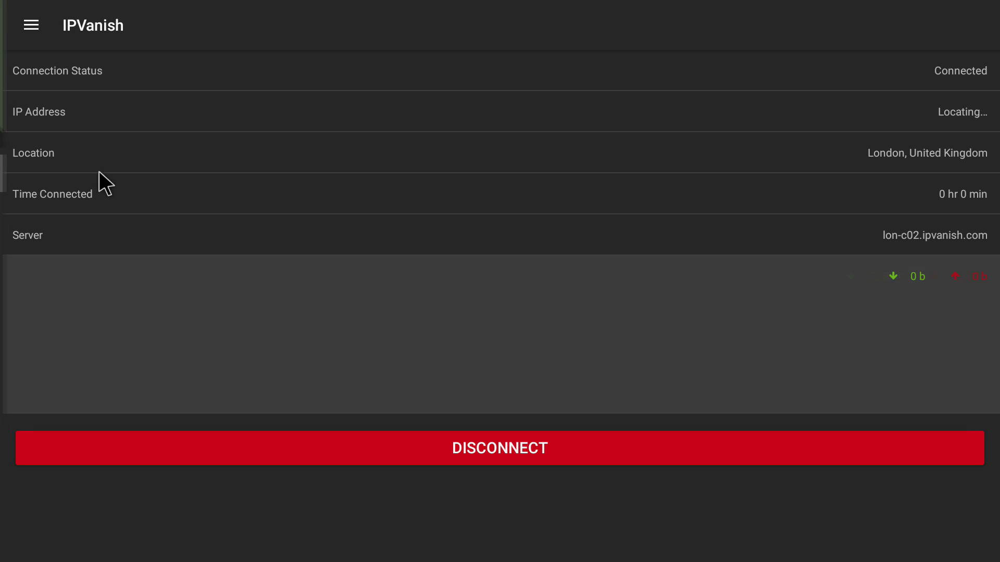